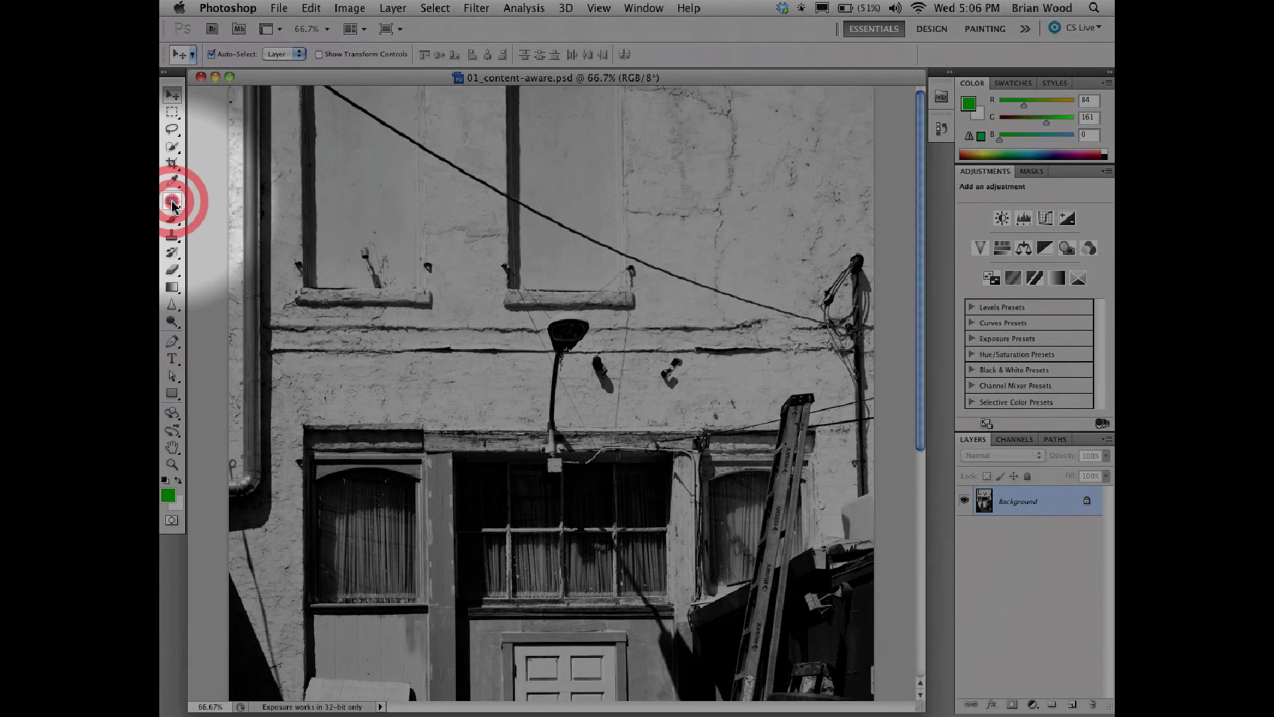
- Choose the Spot Healing Brush Tool from the healing tools flyout
{"action": "left_click", "coordinate": [171, 203]}
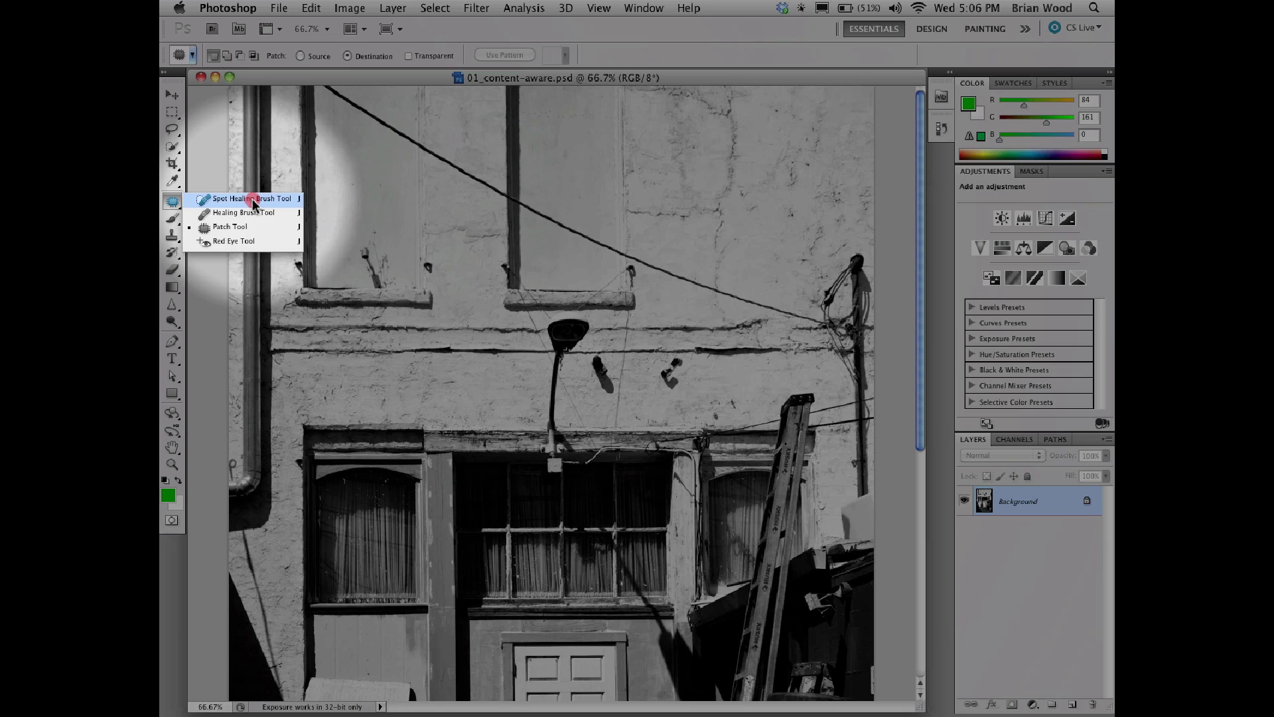
{"action": "left_click", "coordinate": [253, 203]}
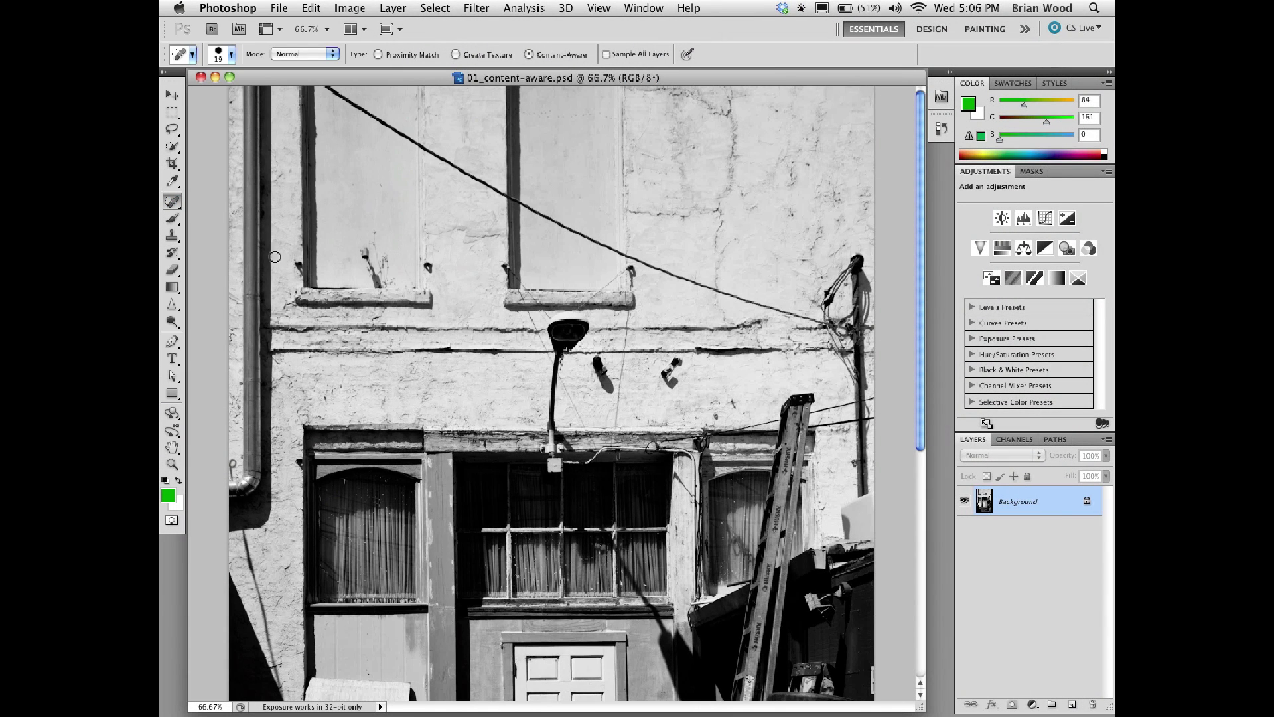
- Draw a curved pen path from the wire's top-left end to where it meets the pole
{"action": "key", "text": "p"}
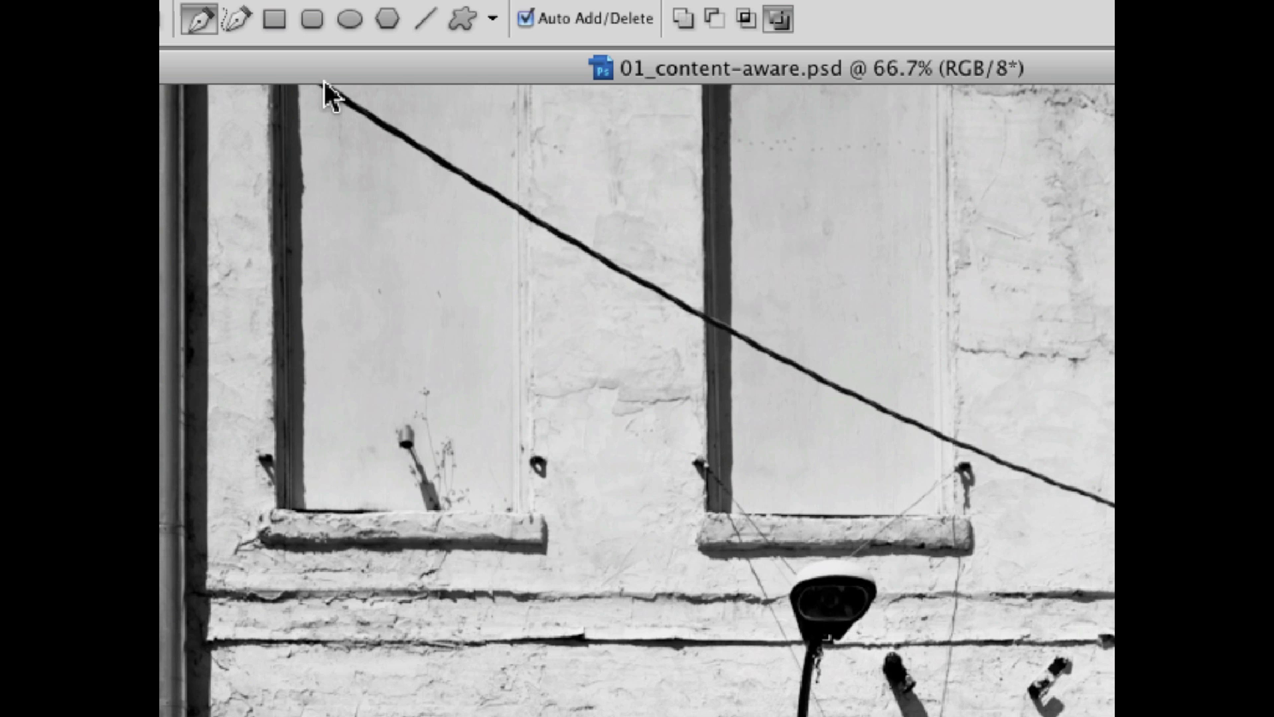
{"action": "left_click_drag", "start_coordinate": [324, 88], "coordinate": [553, 279]}
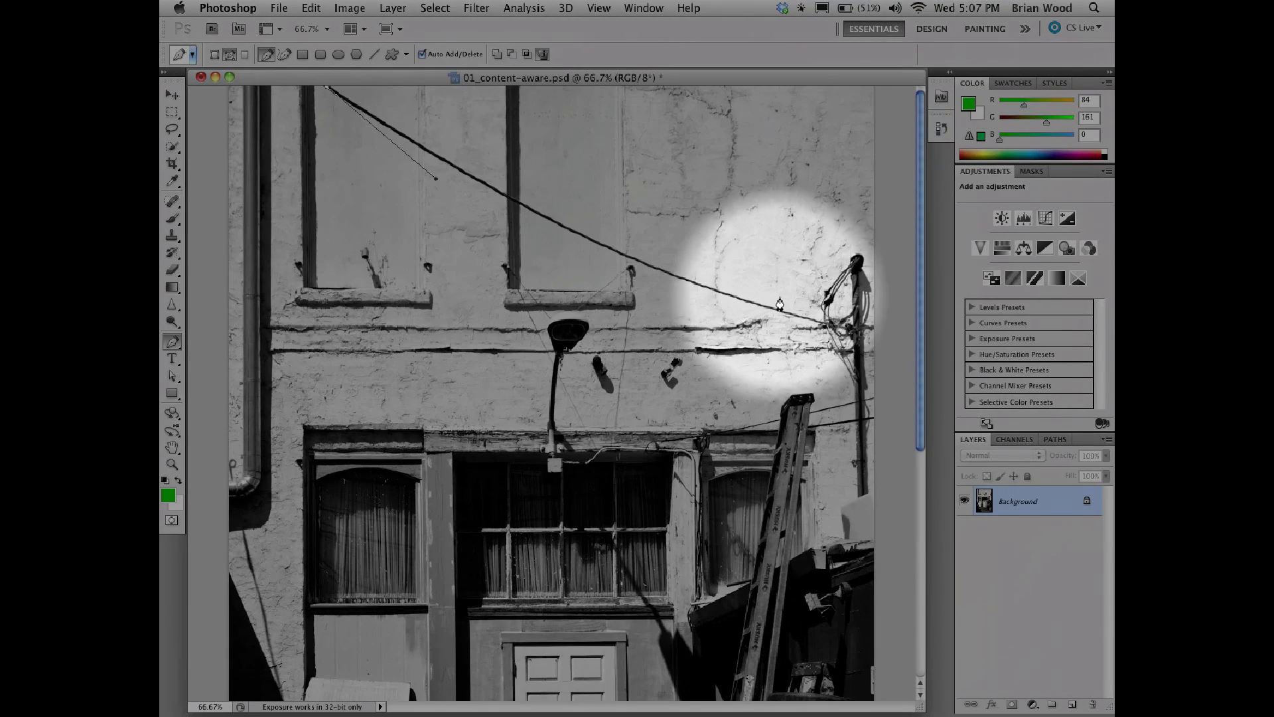
{"action": "left_click_drag", "start_coordinate": [825, 324], "coordinate": [932, 344]}
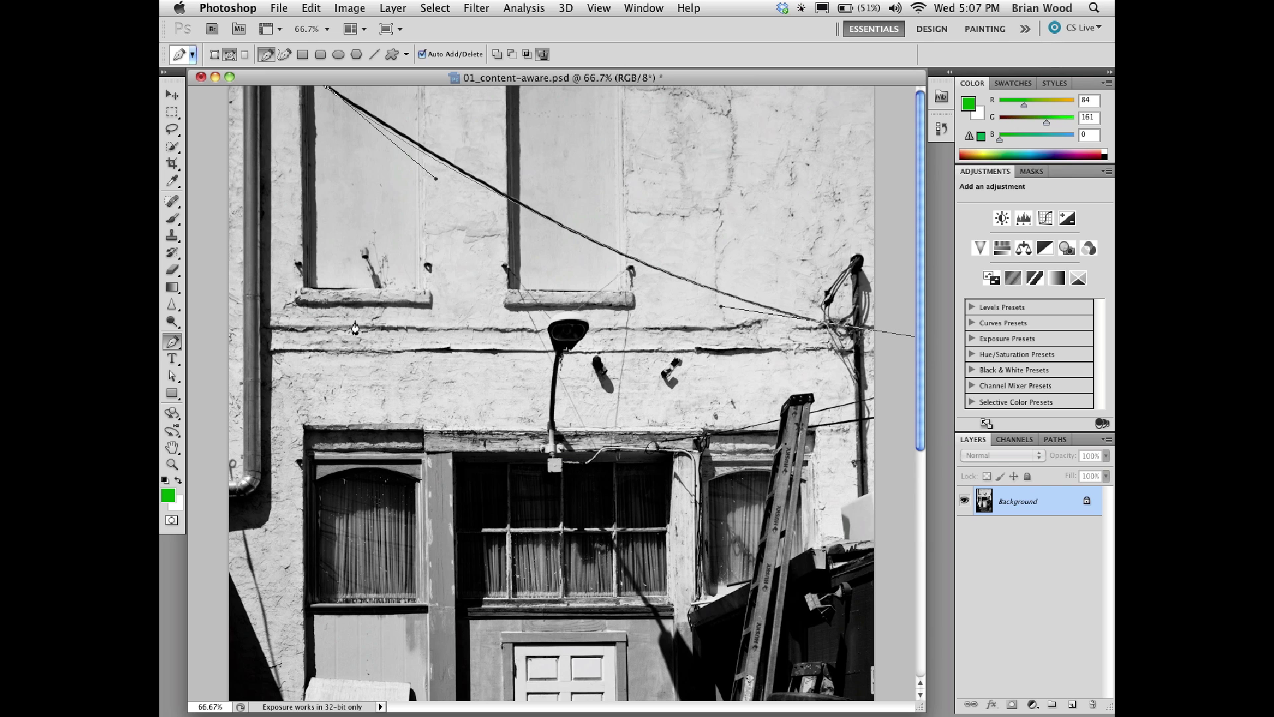
- Nudge a path anchor with the Direct Selection Tool so the path follows the wire
{"action": "key", "text": "a"}
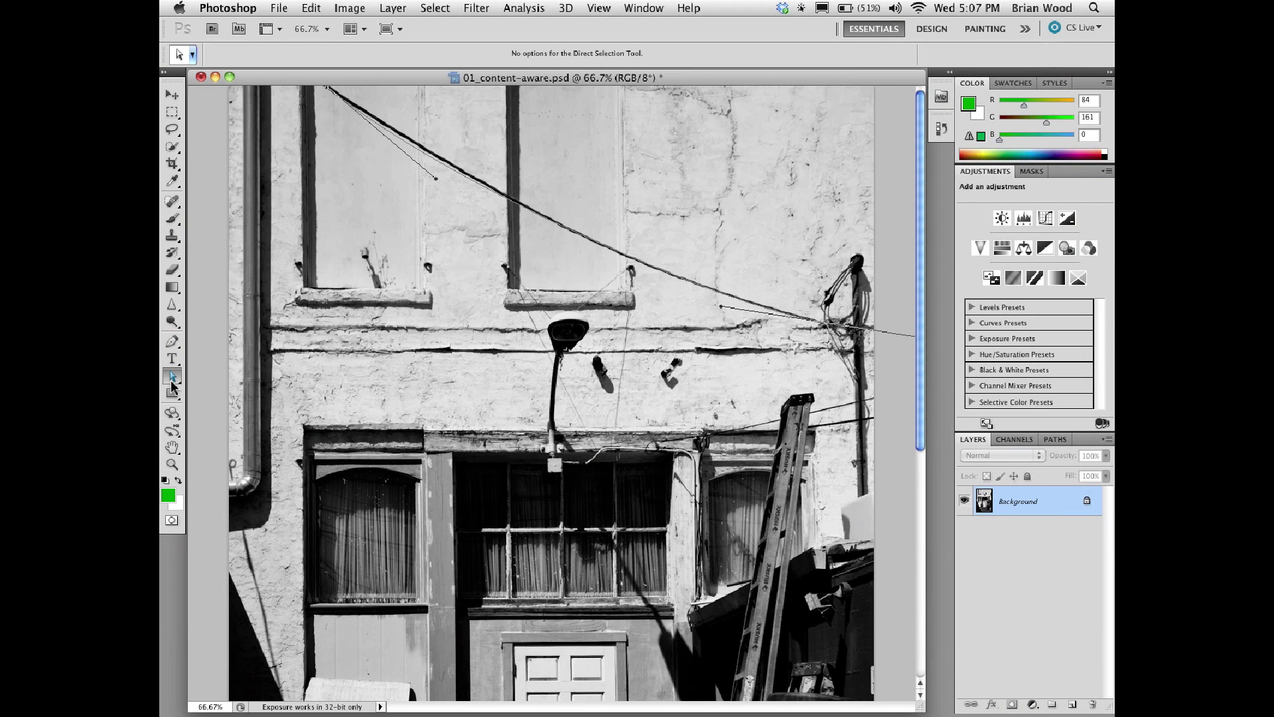
{"action": "left_click_drag", "start_coordinate": [172, 384], "coordinate": [253, 391]}
{"action": "left_click", "coordinate": [435, 179]}
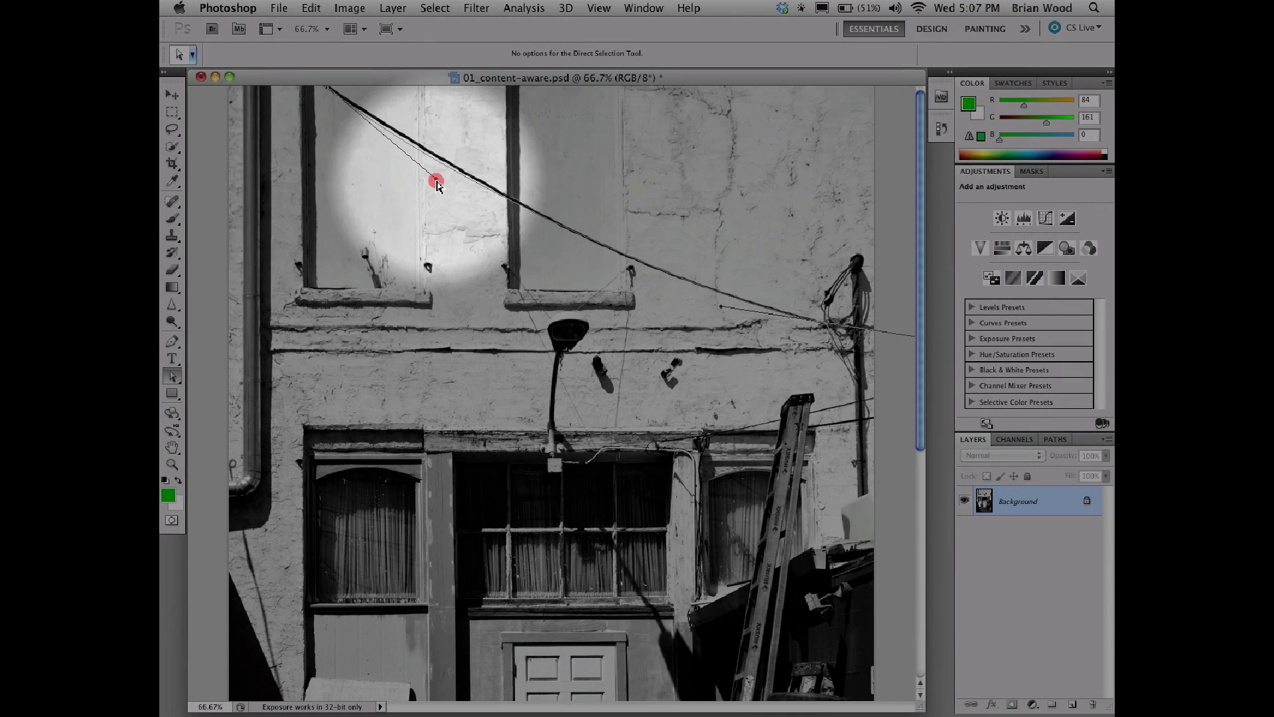
{"action": "left_click_drag", "start_coordinate": [436, 181], "coordinate": [458, 186]}
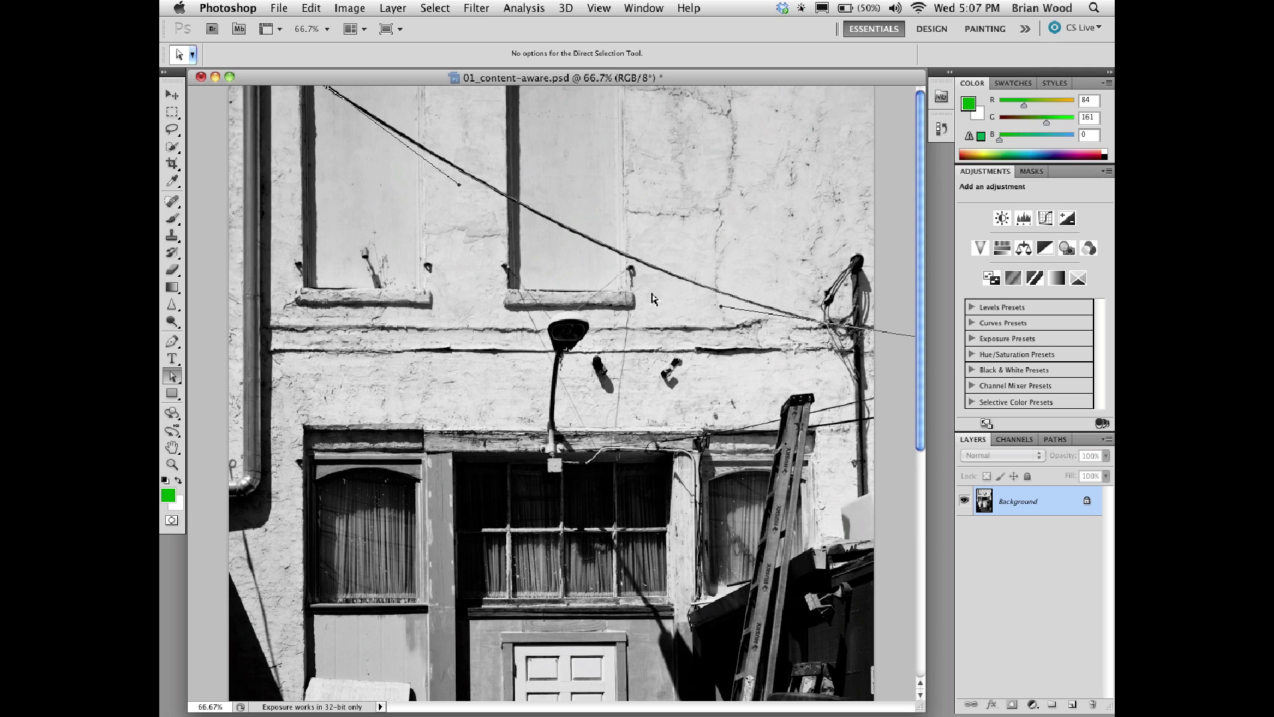
- Add a mid-wire anchor, pull it onto the wire's sag, and float the Paths panel
{"action": "key", "text": "p"}
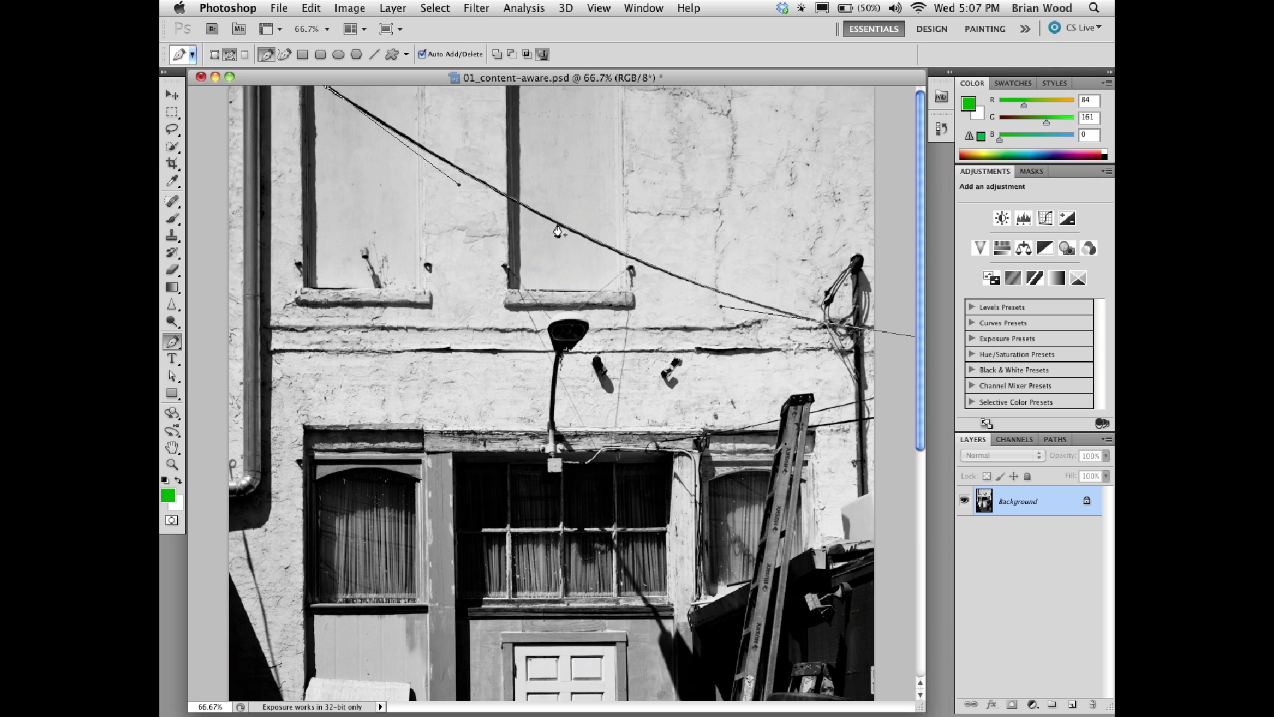
{"action": "left_click", "coordinate": [559, 228]}
{"action": "key", "text": "a"}
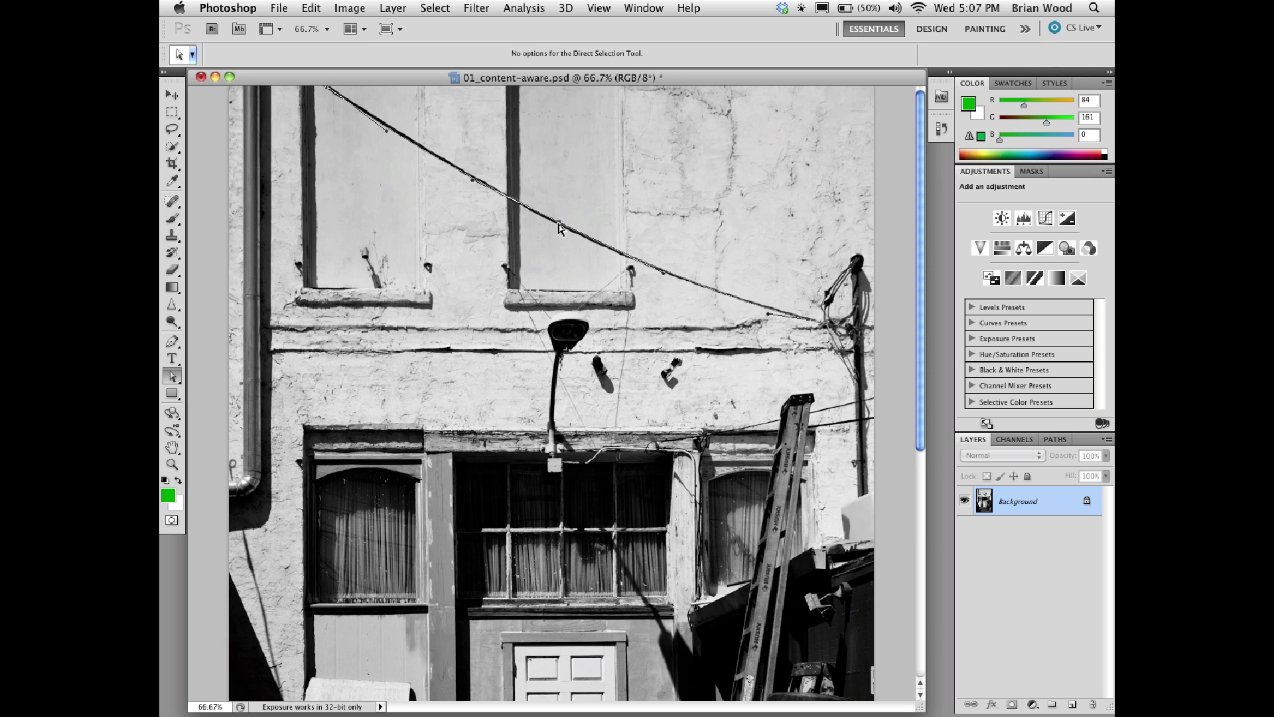
{"action": "left_click_drag", "start_coordinate": [559, 228], "coordinate": [560, 230]}
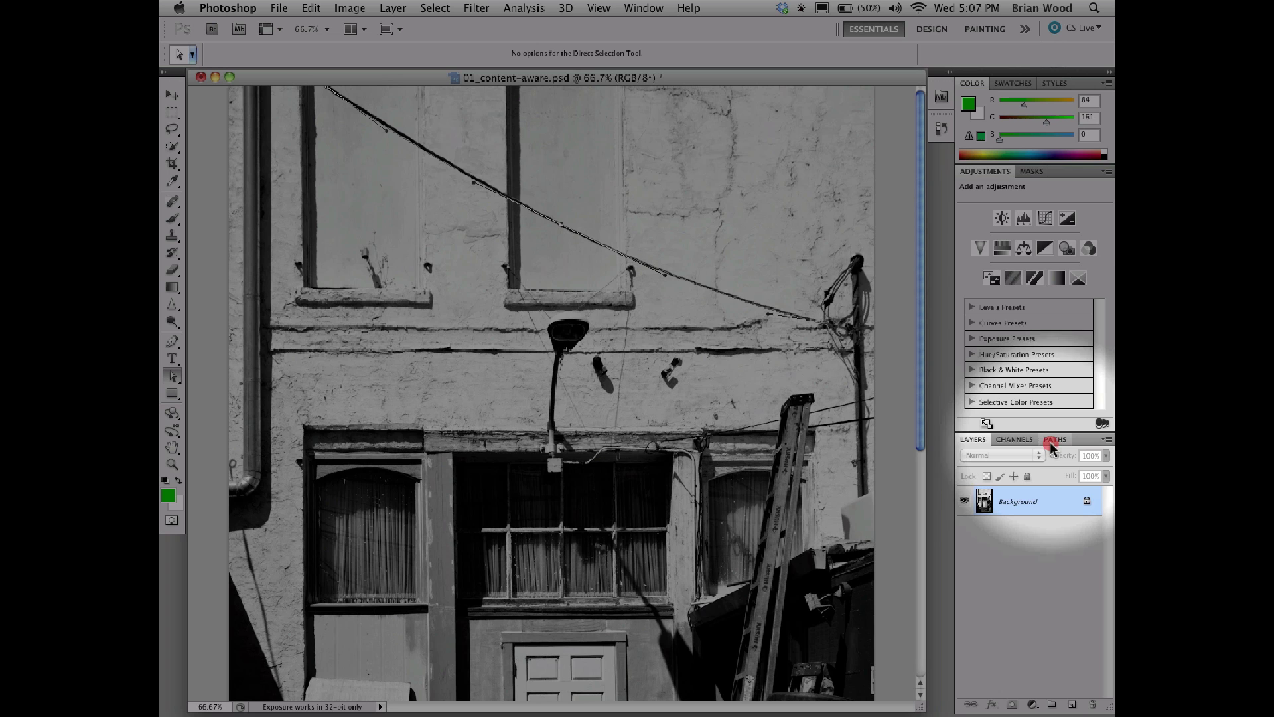
{"action": "left_click_drag", "start_coordinate": [1052, 448], "coordinate": [597, 184]}
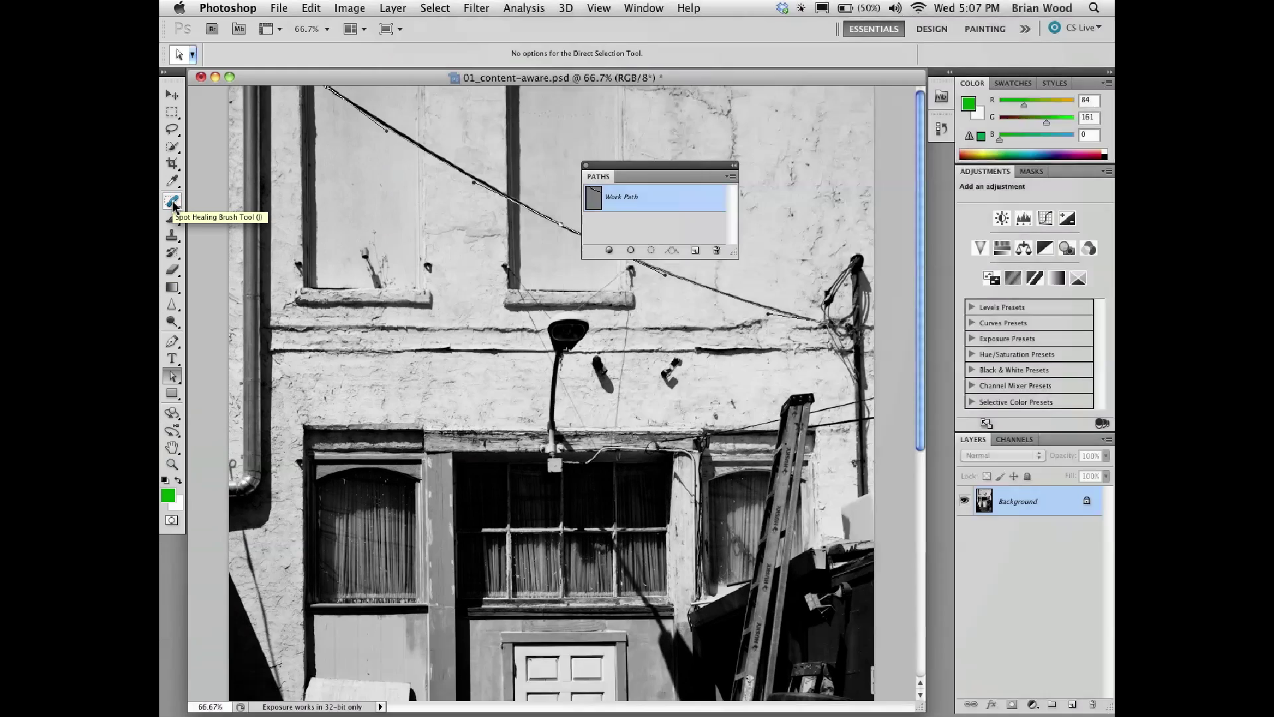
- Select the Spot Healing Brush with Content-Aware type and a brush size of 25
{"action": "left_click", "coordinate": [172, 203]}
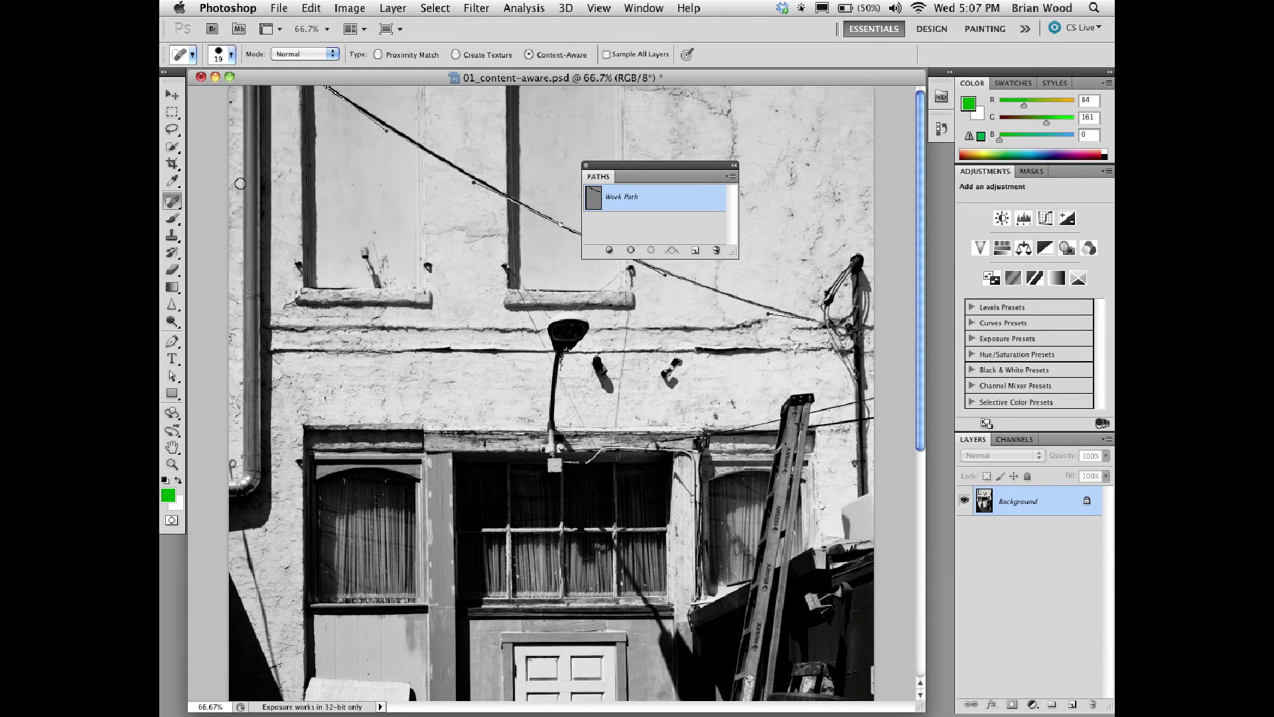
{"action": "left_click", "coordinate": [530, 57]}
{"action": "left_click_drag", "start_coordinate": [465, 171], "coordinate": [465, 172]}
{"action": "left_click_drag", "start_coordinate": [466, 175], "coordinate": [469, 179]}
- Zoom to 300% on the wire and resize the healing brush to about 22
{"action": "key", "text": "super+plus"}
{"action": "key", "text": "super+plus"}
{"action": "key", "text": "super+plus"}
{"action": "left_click_drag", "start_coordinate": [460, 166], "coordinate": [385, 608]}
{"action": "scroll", "coordinate": [386, 608], "scroll_direction": "up", "scroll_amount": 10}
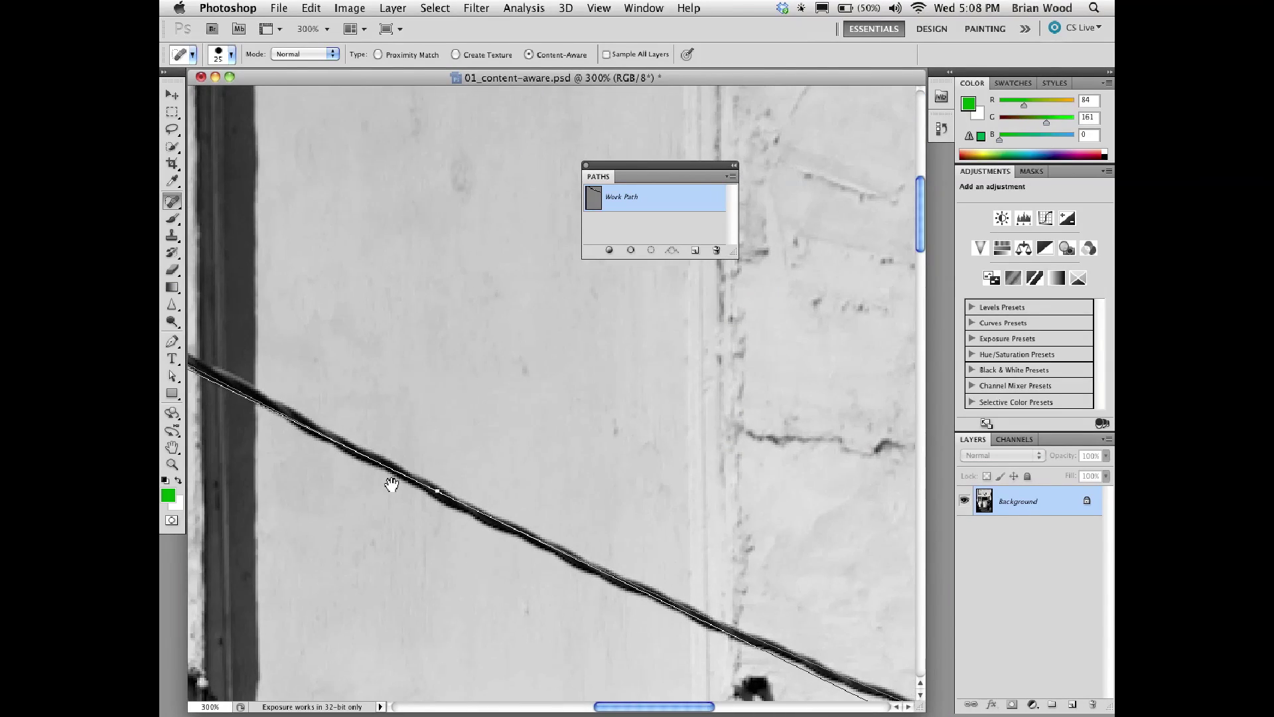
{"action": "left_click_drag", "start_coordinate": [393, 484], "coordinate": [421, 364]}
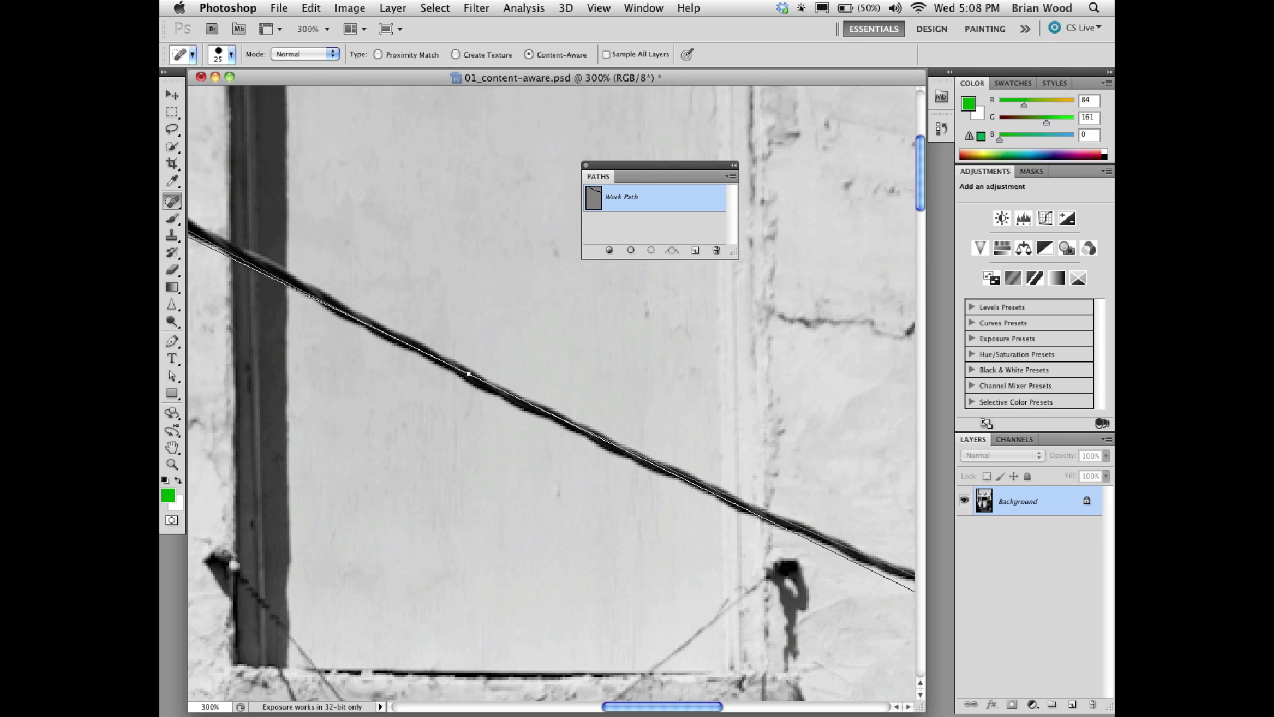
{"action": "left_click_drag", "start_coordinate": [423, 352], "coordinate": [417, 354]}
{"action": "left_click_drag", "start_coordinate": [417, 354], "coordinate": [415, 356]}
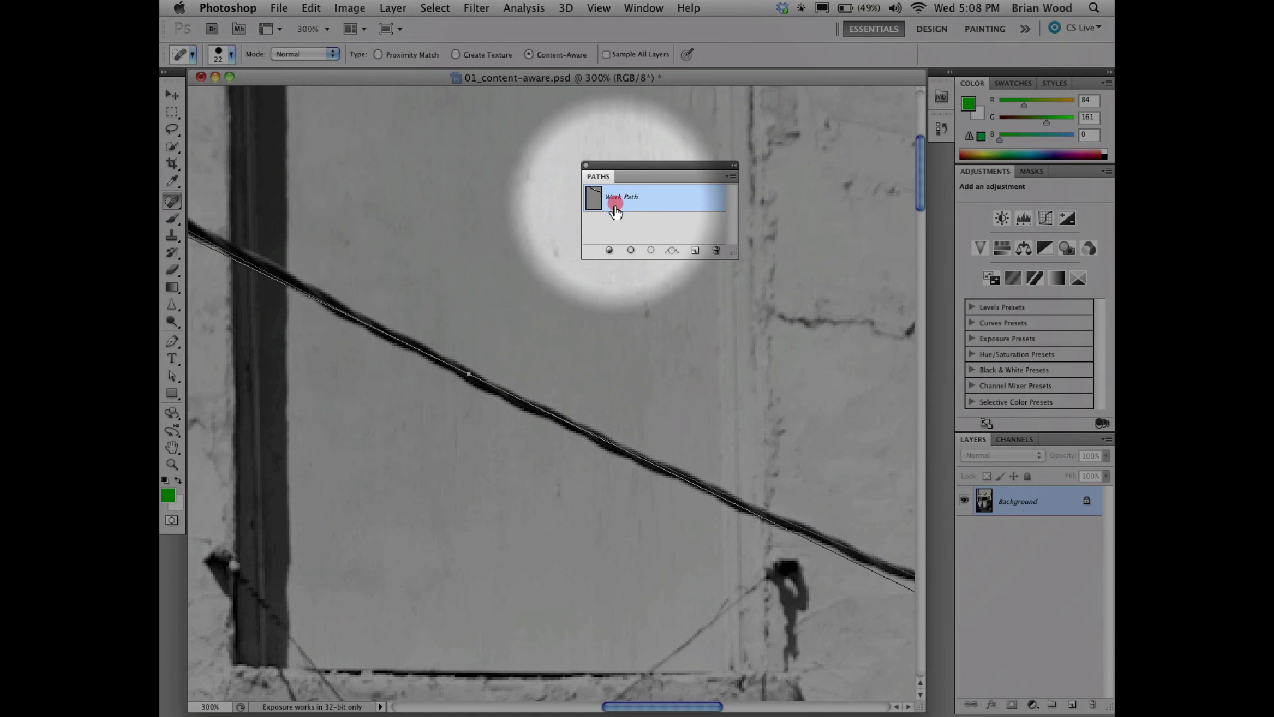
{"action": "left_click", "coordinate": [628, 250]}
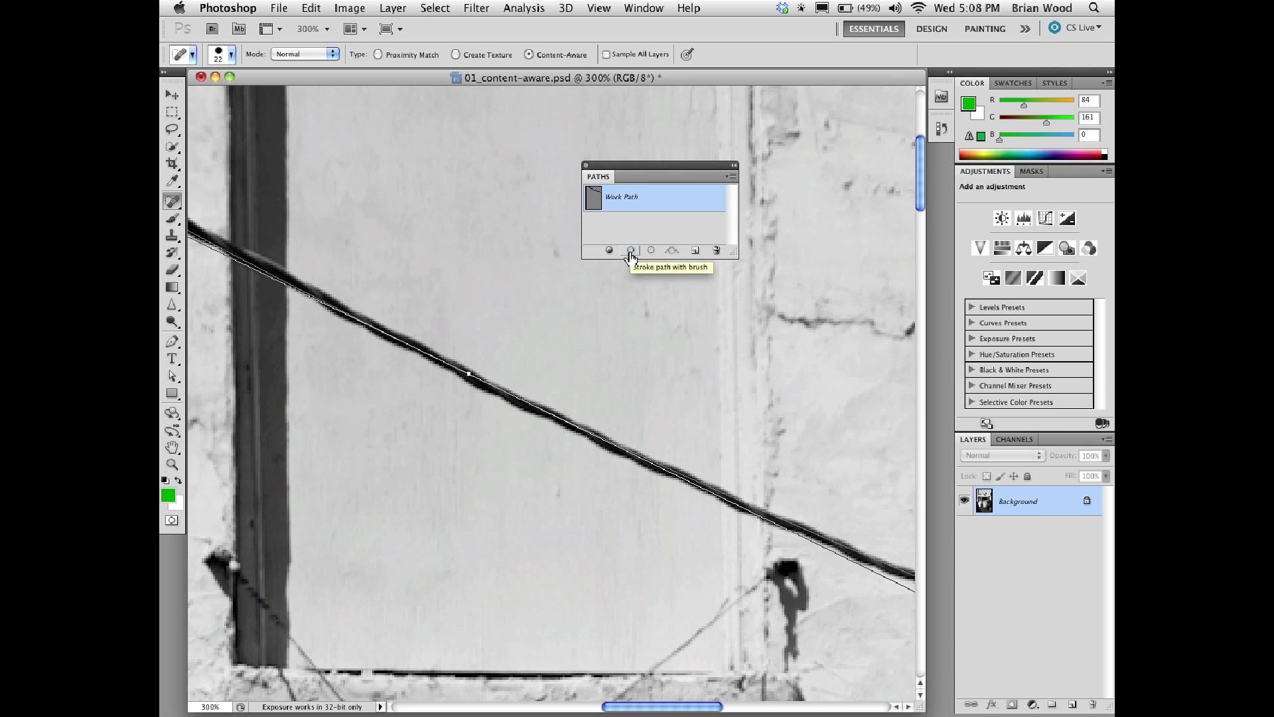
- Fit the photo on screen, stroke the Work Path with the healing brush, and hide the path
{"action": "key", "text": "super+0"}
{"action": "left_click", "coordinate": [630, 251]}
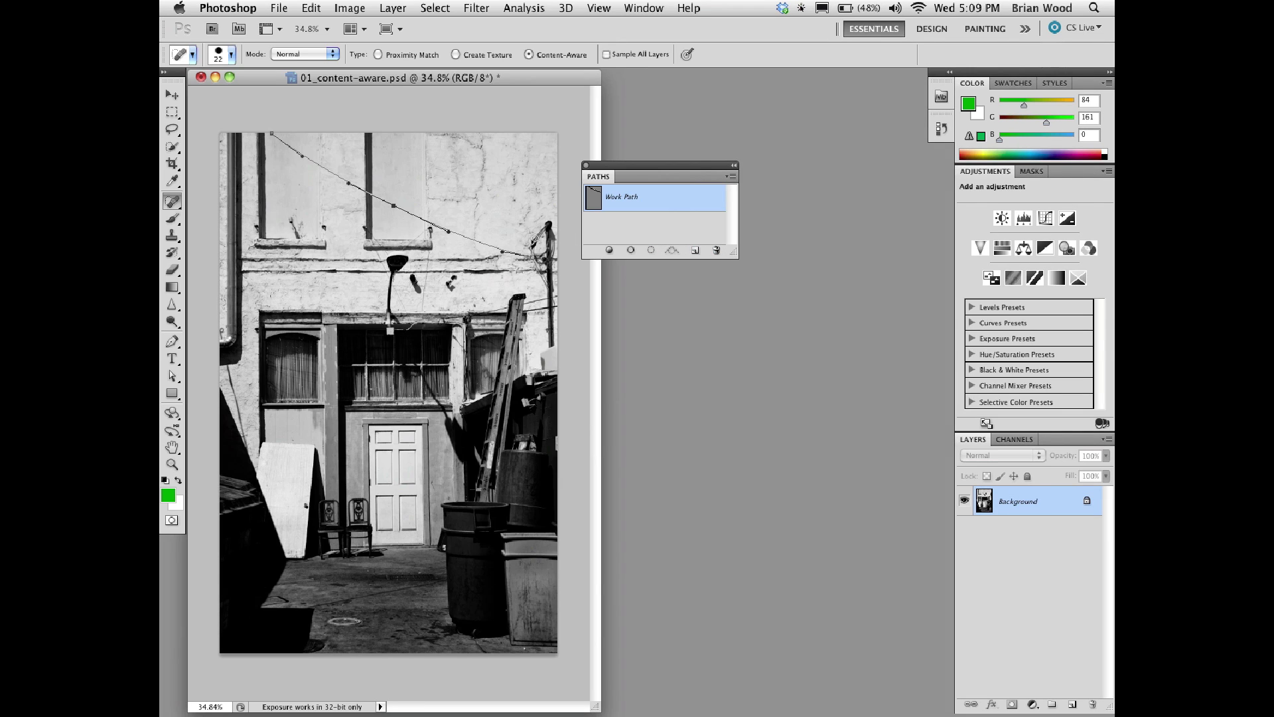
{"action": "key", "text": "Return"}
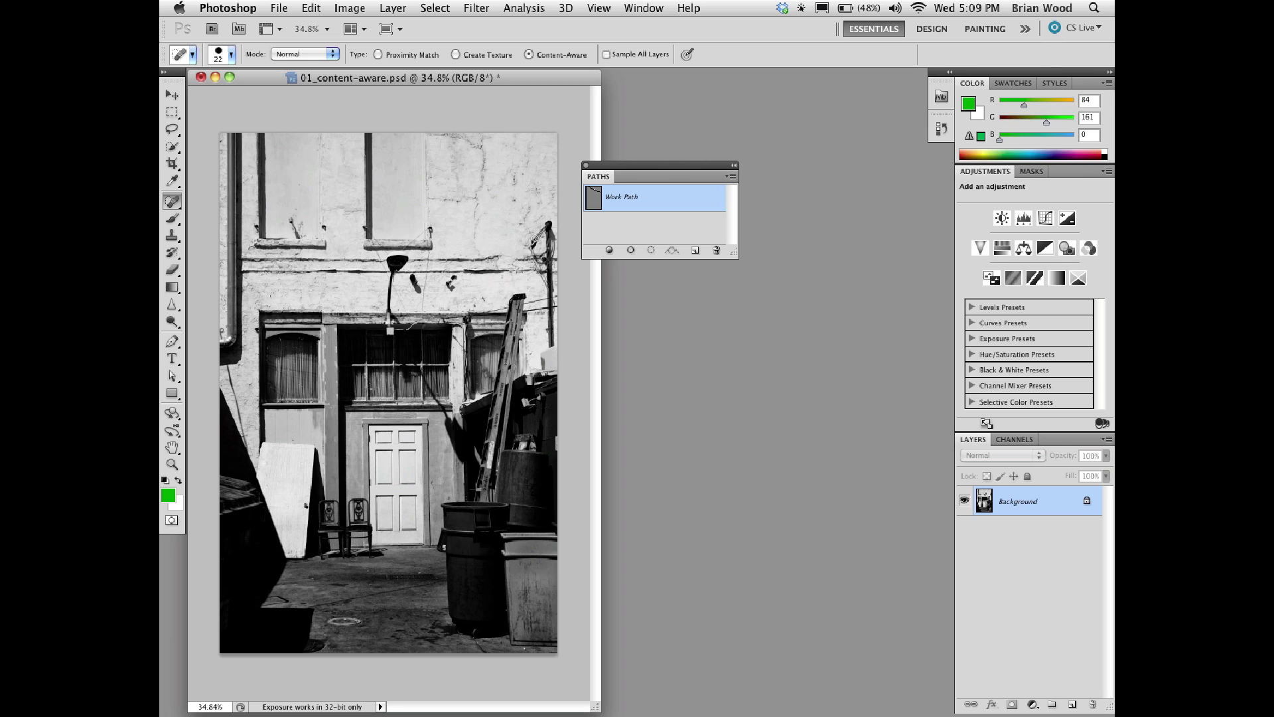